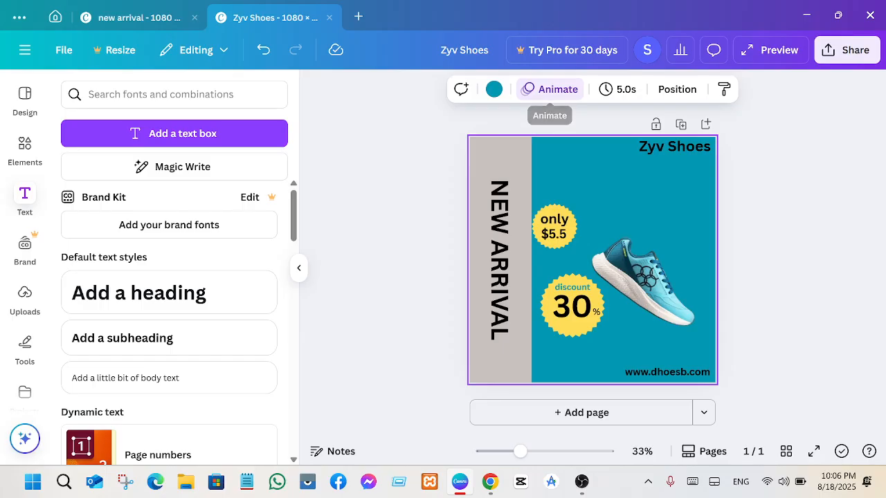
# Step: Apply the Simple page animation to the whole shoe design, playing on enter
pyautogui.click(550, 89)
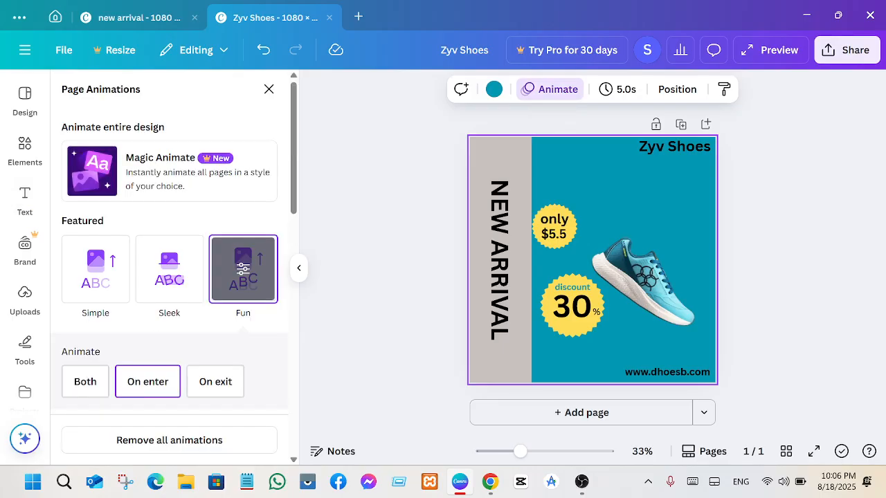
pyautogui.scroll(-5, 243, 269)
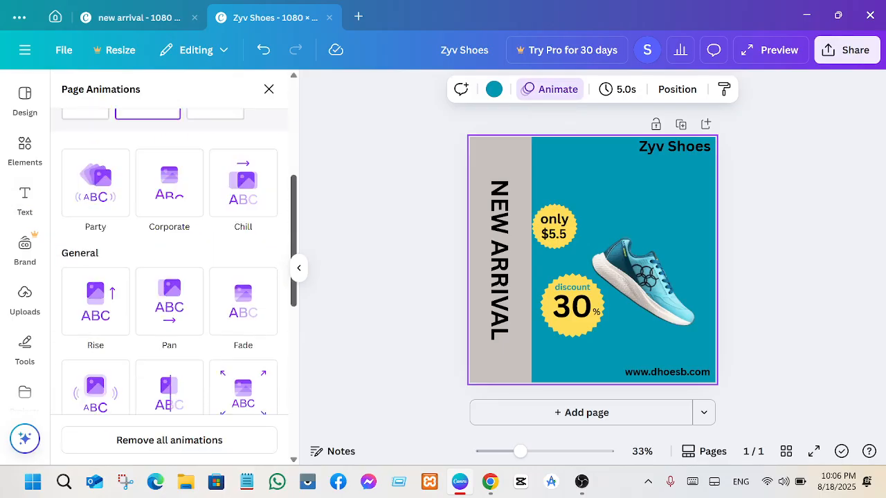
pyautogui.scroll(5, 242, 269)
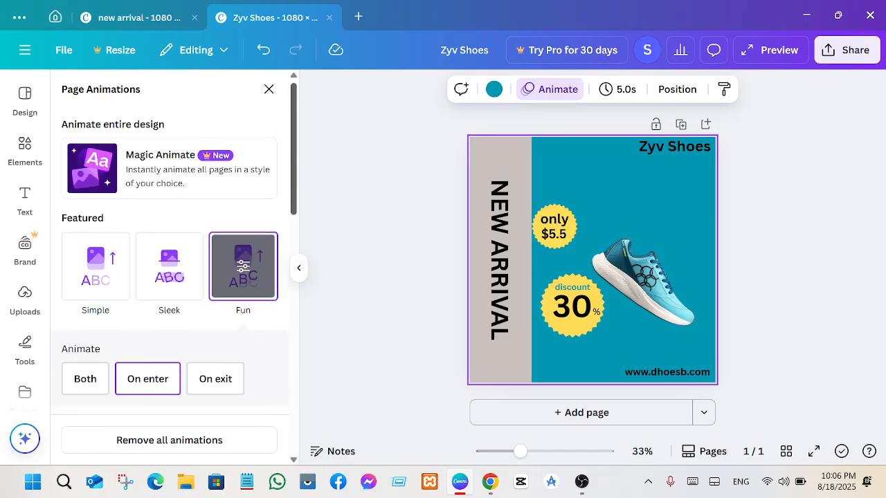
pyautogui.scroll(-3, 243, 270)
pyautogui.scroll(2, 242, 269)
pyautogui.scroll(1, 243, 249)
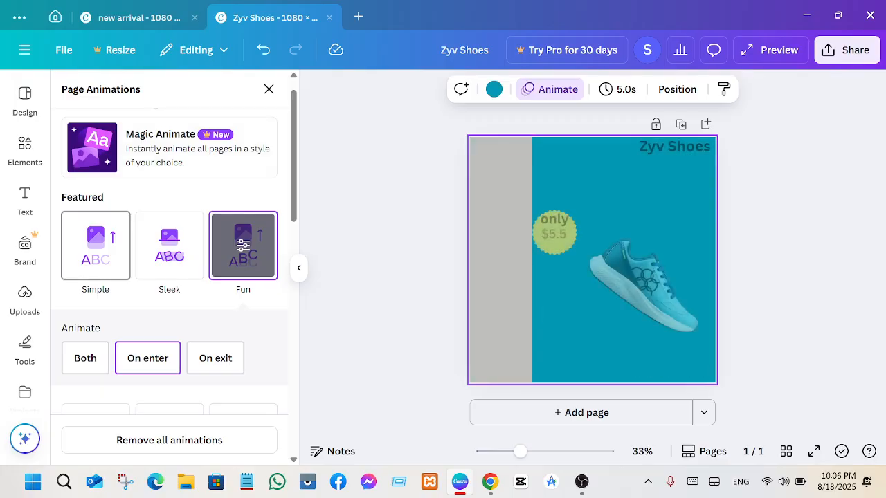
pyautogui.click(95, 244)
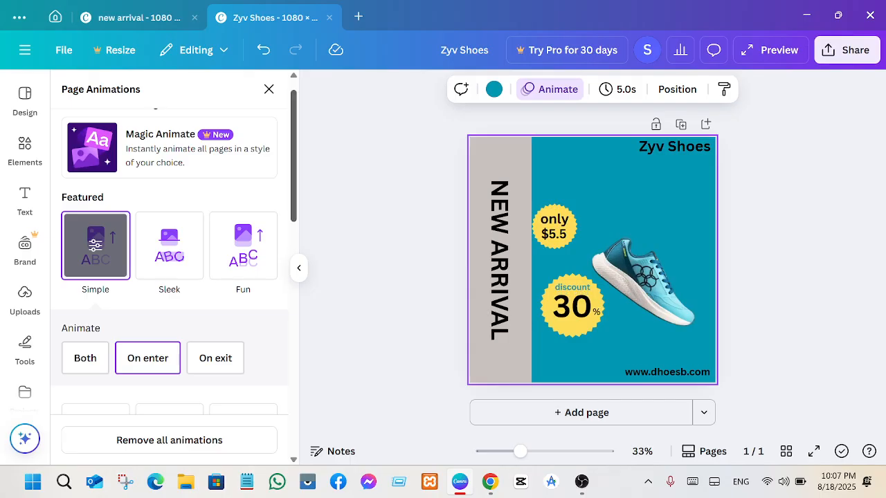
# Step: Preview the Ink, Digital, Spray Paint, Sketch and Gradient reveal animations on the shoe image
pyautogui.scroll(-3, 170, 263)
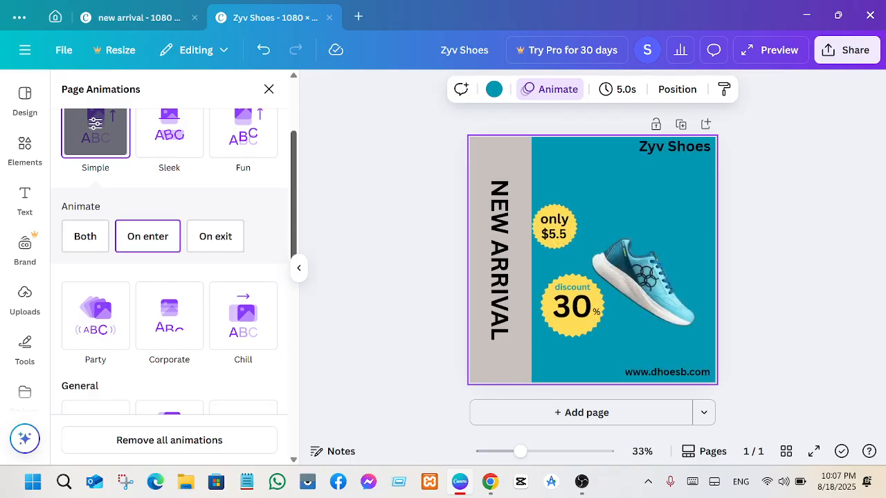
pyautogui.scroll(-3, 96, 139)
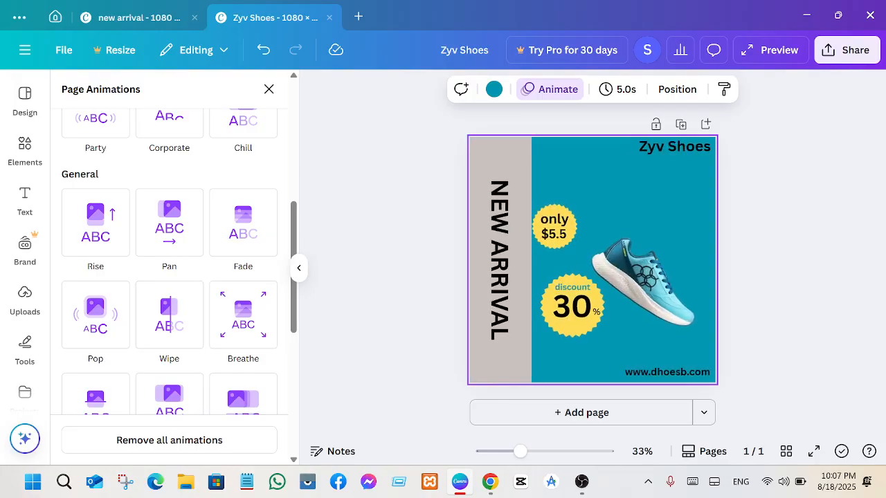
pyautogui.click(644, 284)
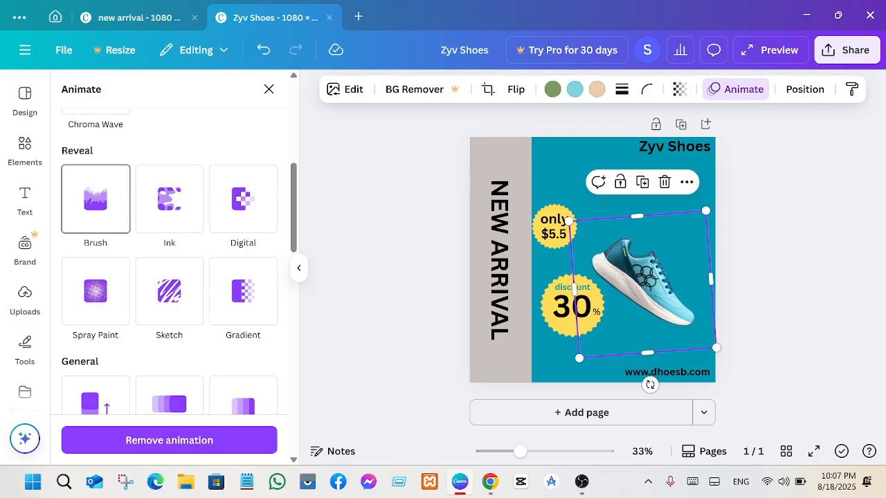
pyautogui.click(169, 199)
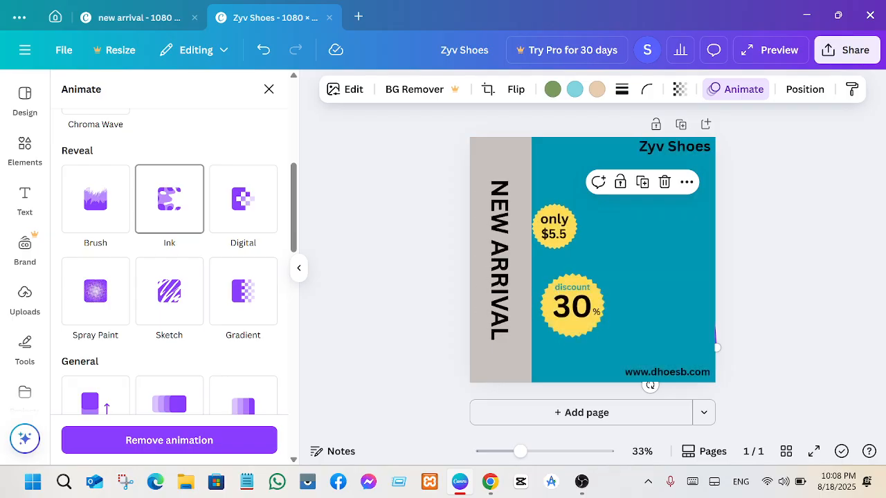
pyautogui.click(243, 200)
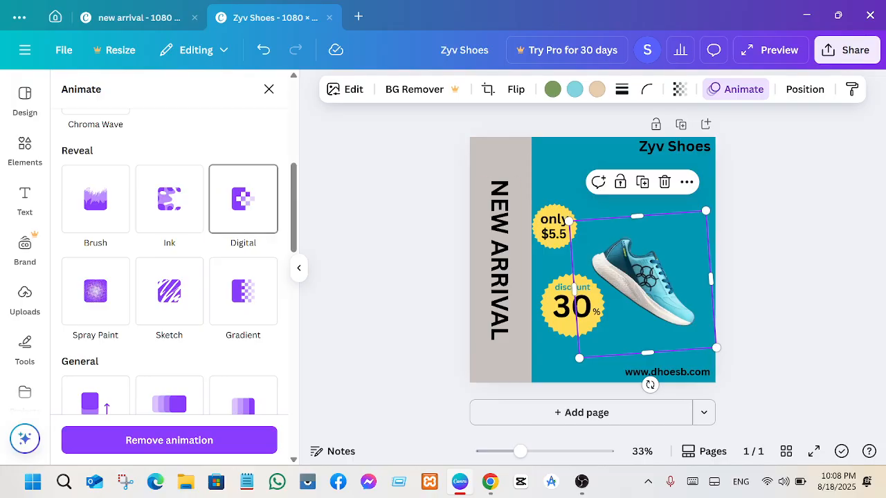
pyautogui.click(96, 291)
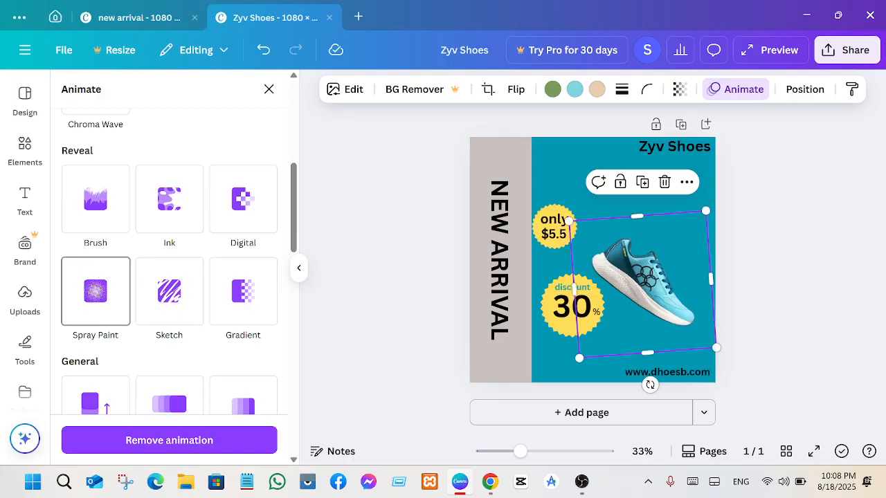
pyautogui.click(168, 291)
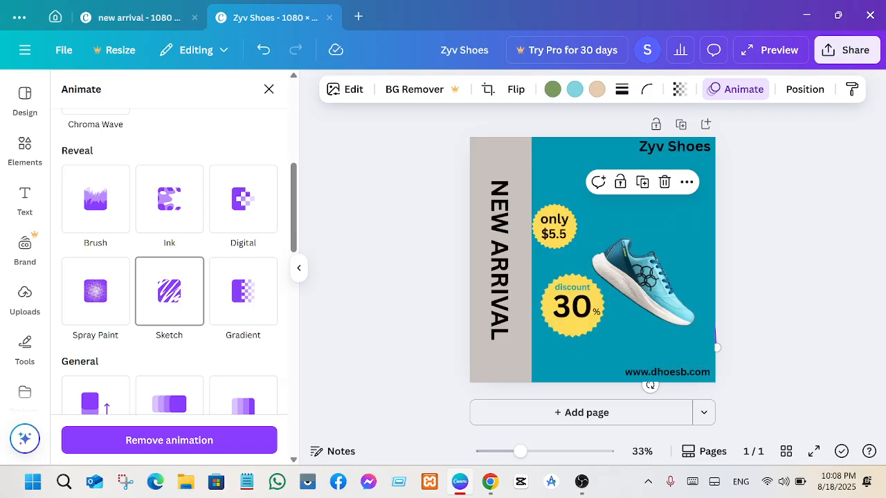
pyautogui.click(243, 290)
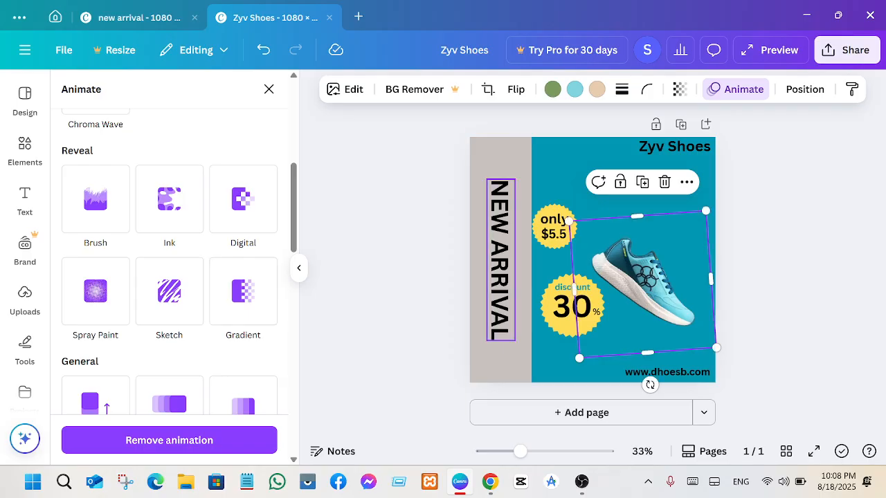
# Step: Review the Pan animation settings of the vertical NEW ARRIVAL text
pyautogui.click(500, 259)
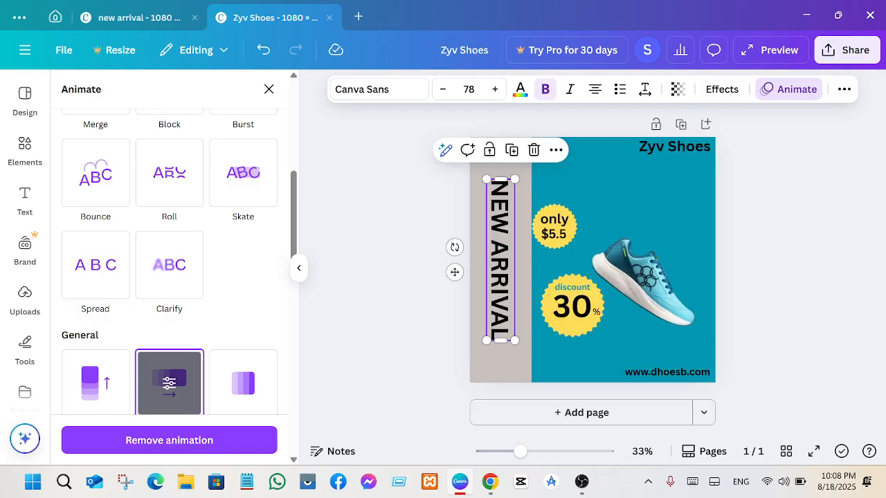
pyautogui.click(168, 383)
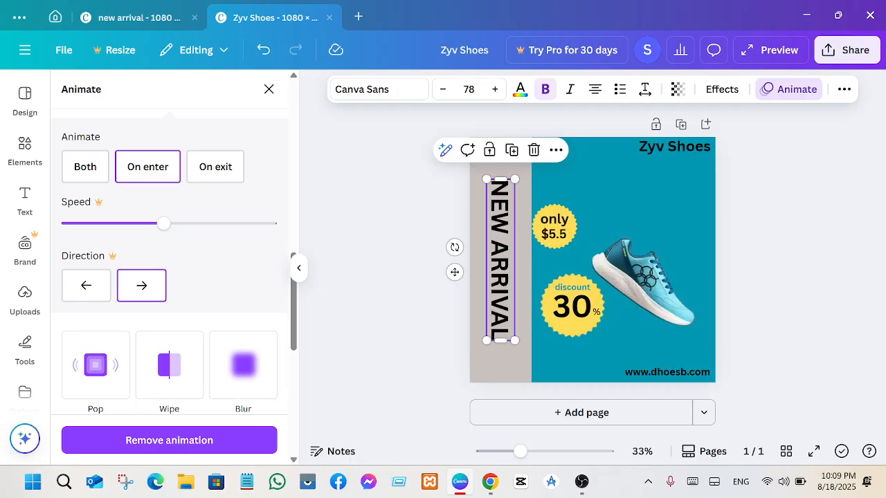
pyautogui.scroll(-4, 168, 291)
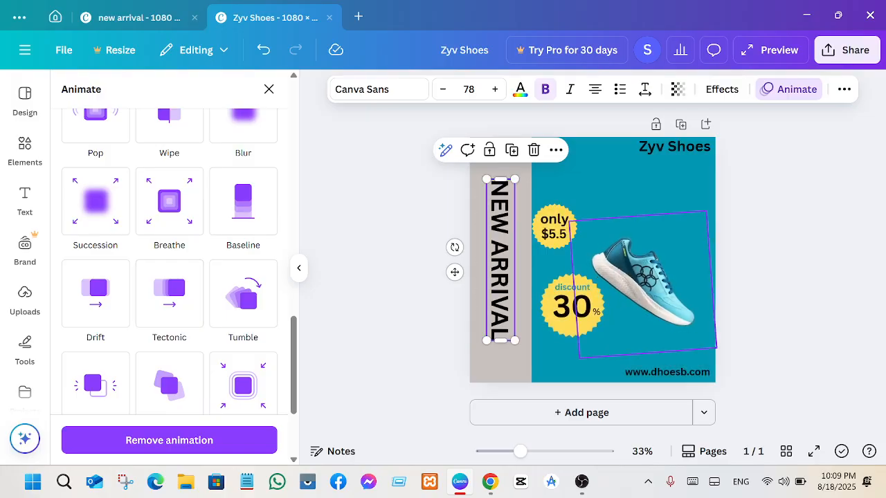
# Step: Apply the Tumble animation to the shoe image, playing on enter, and deselect it
pyautogui.click(643, 284)
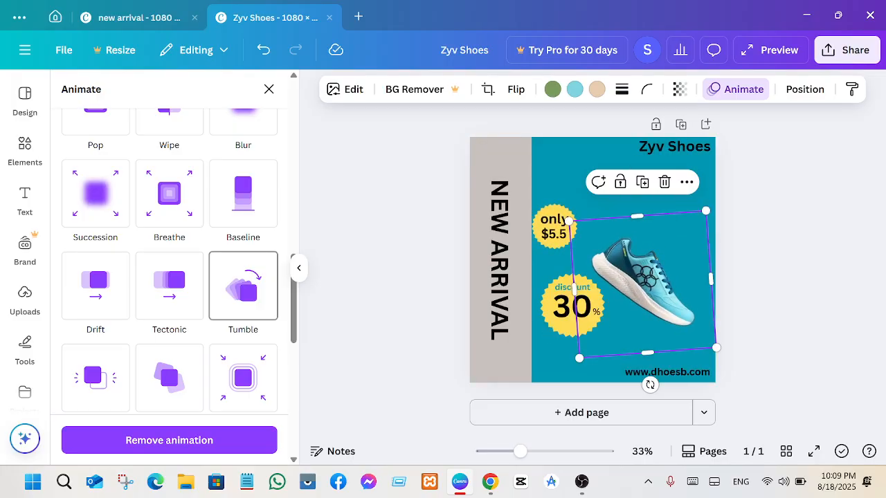
pyautogui.click(243, 285)
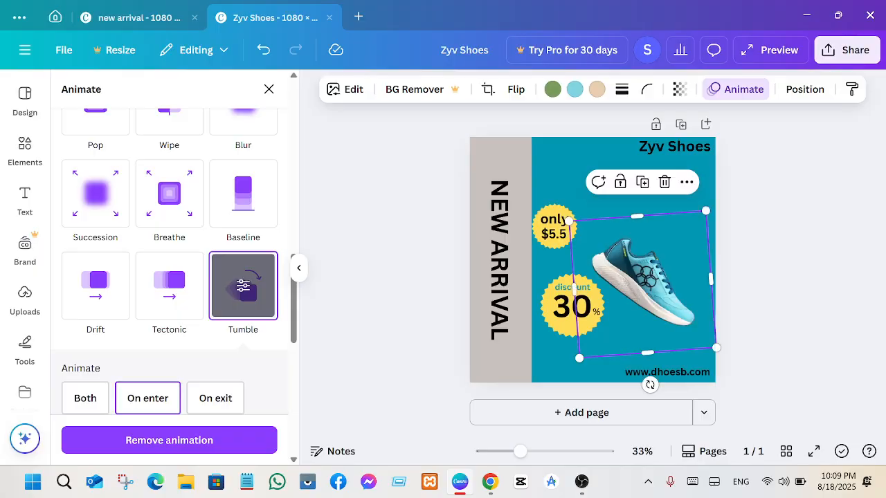
pyautogui.click(25, 201)
pyautogui.press('Escape')
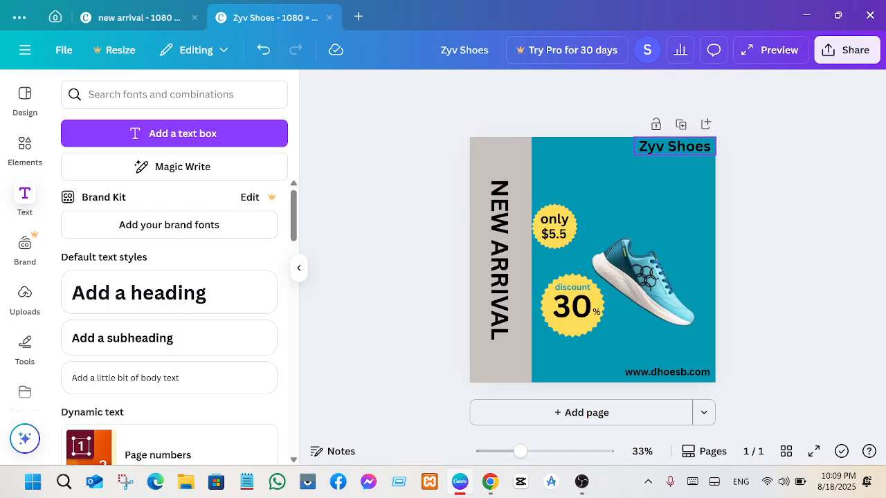
# Step: Preview the Shift and Typewriter text animations on the Zyv Shoes title, leaving nothing selected at the end
pyautogui.click(675, 146)
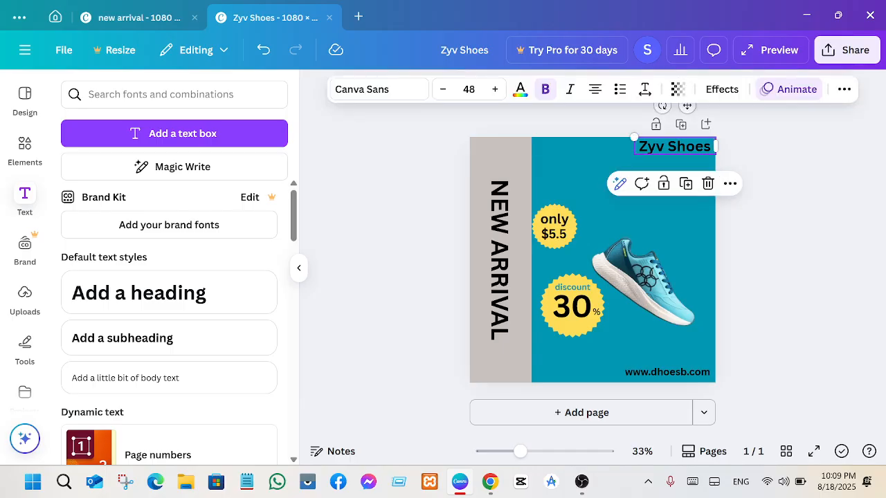
pyautogui.click(789, 89)
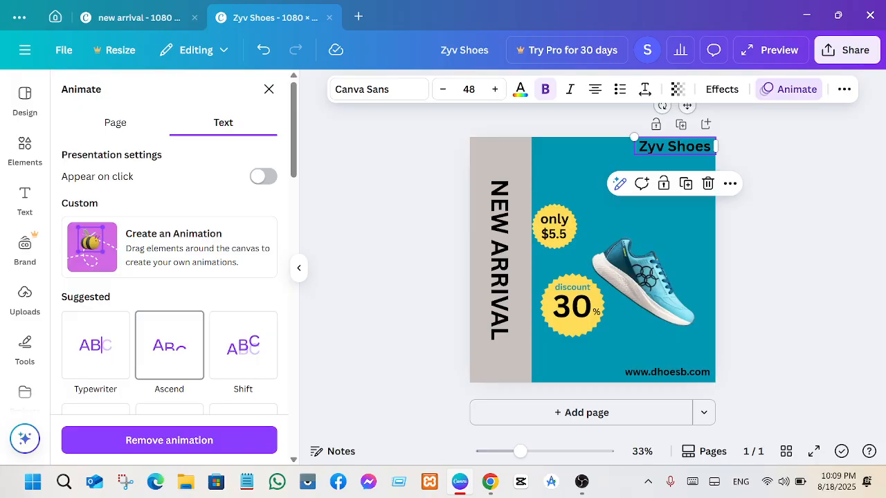
pyautogui.click(243, 344)
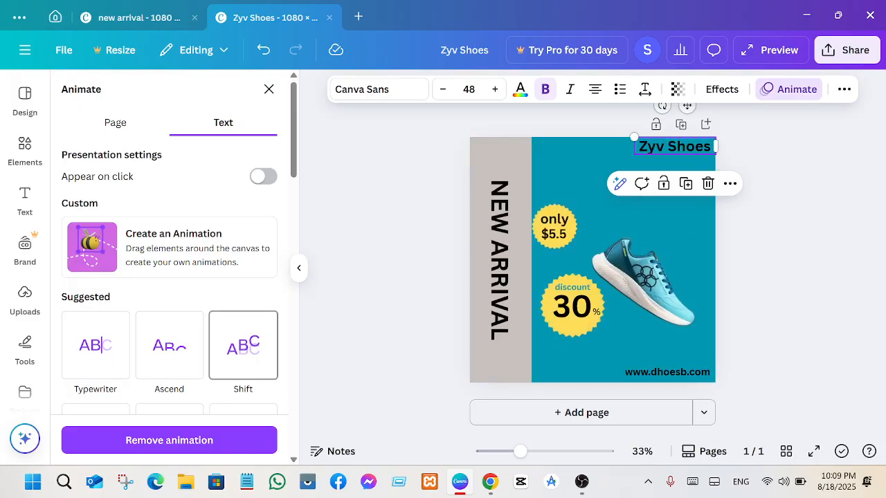
pyautogui.click(96, 345)
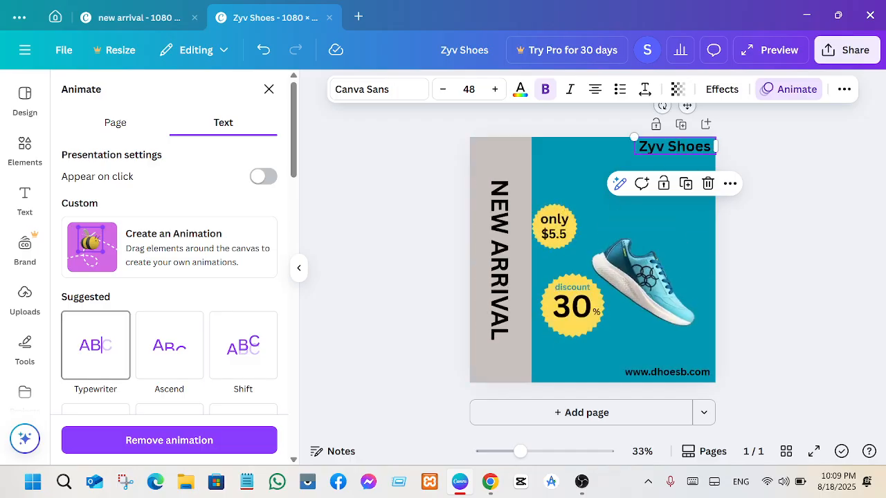
pyautogui.click(25, 200)
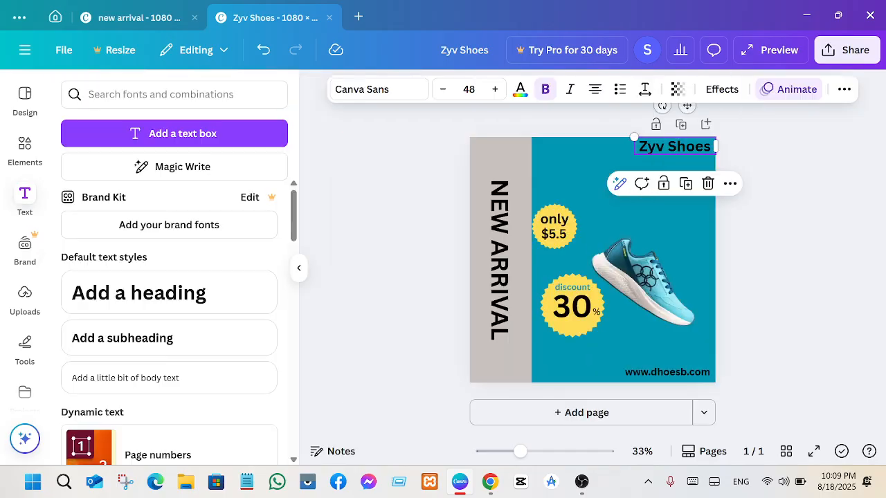
pyautogui.click(499, 260)
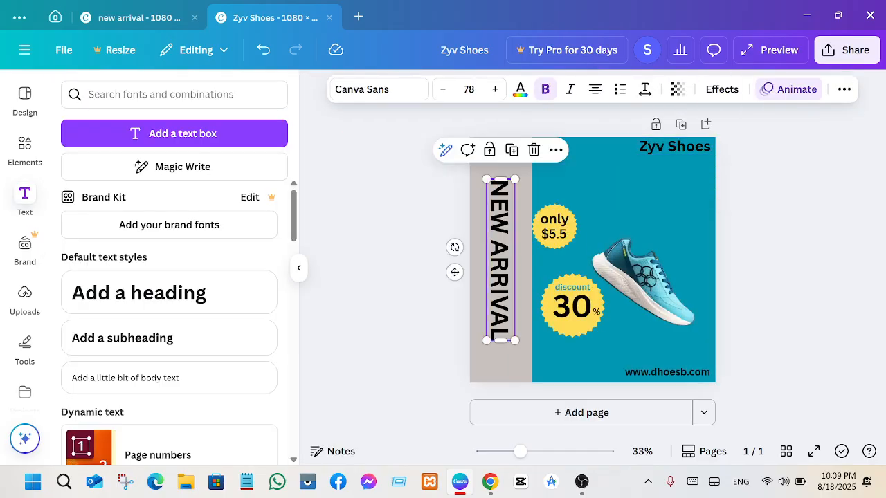
pyautogui.press('Escape')
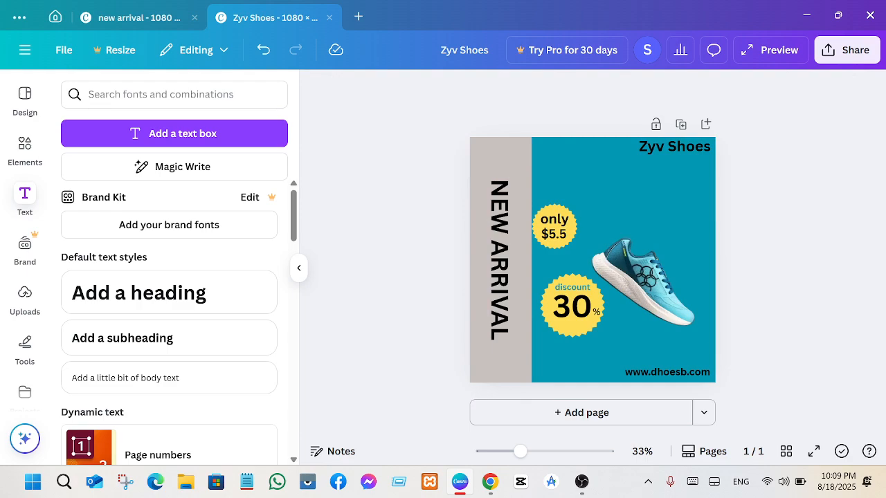
# Step: Open the design's download options, look through the file types and choose MP4 Video
pyautogui.click(846, 50)
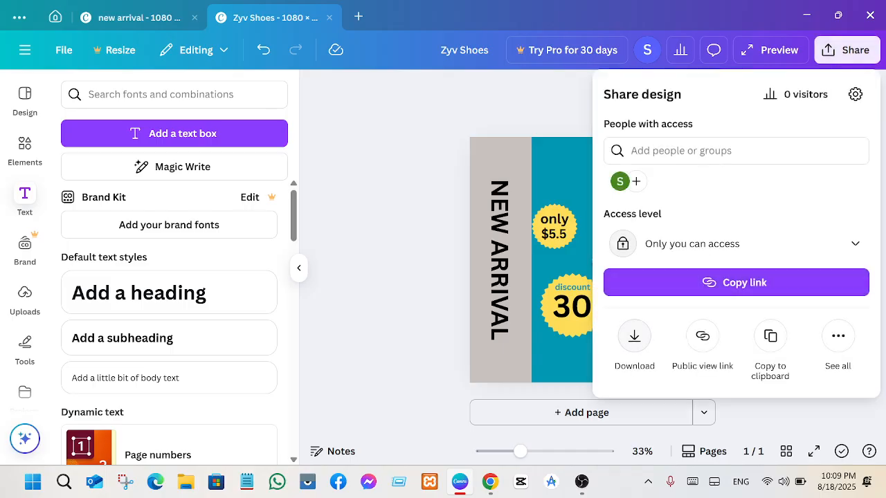
pyautogui.click(634, 337)
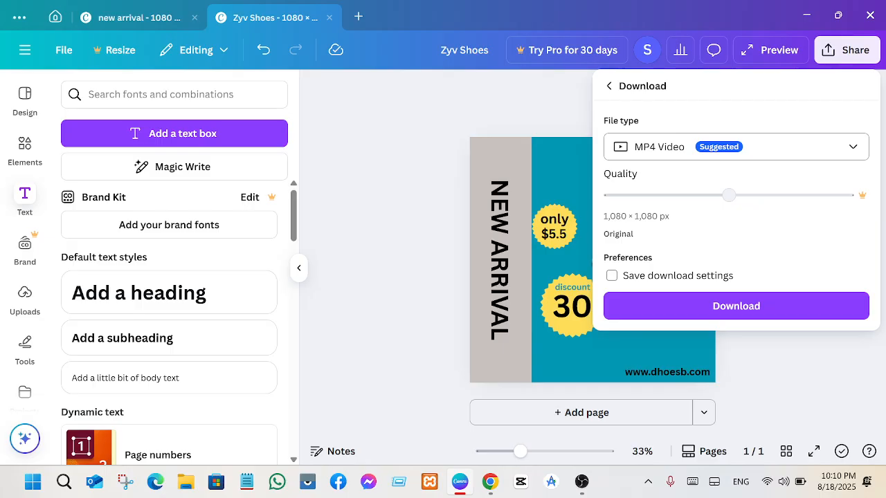
pyautogui.click(736, 147)
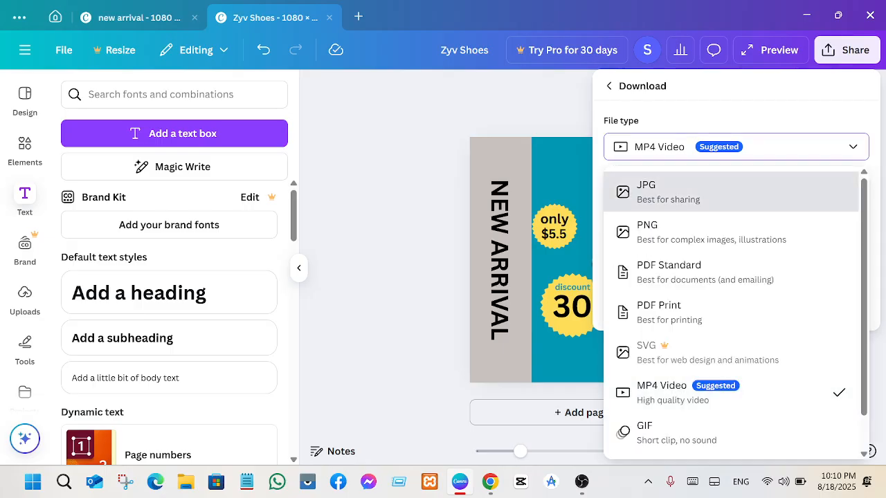
pyautogui.click(735, 147)
pyautogui.click(736, 147)
pyautogui.press('Escape')
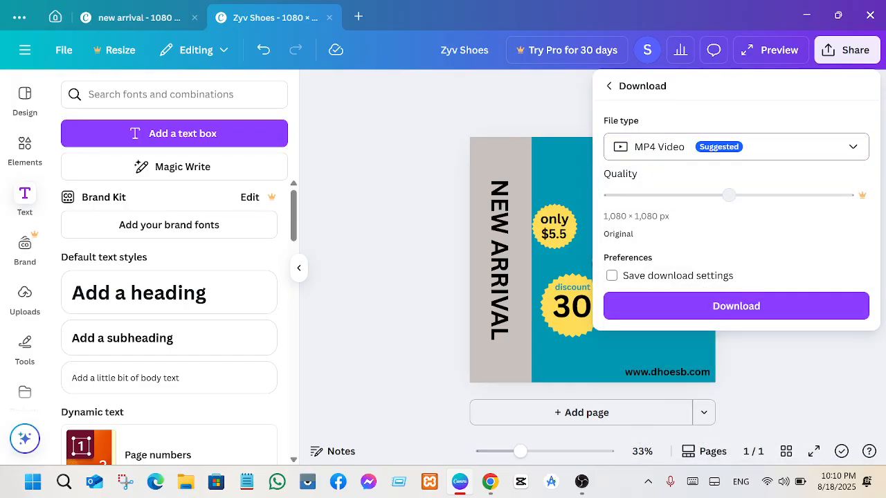
pyautogui.press('Return')
pyautogui.press('Up')
pyautogui.press('Up')
pyautogui.press('Up')
pyautogui.press('Up')
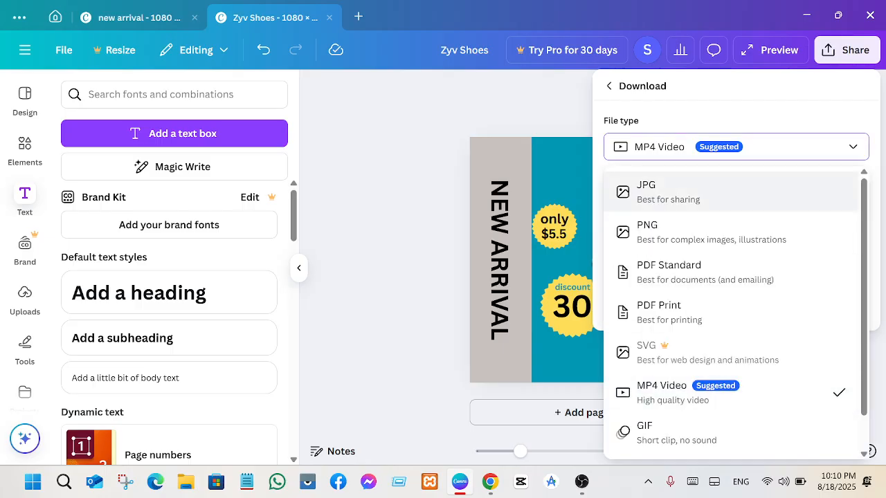
pyautogui.press('Down')
pyautogui.press('Down')
pyautogui.press('Down')
pyautogui.press('Down')
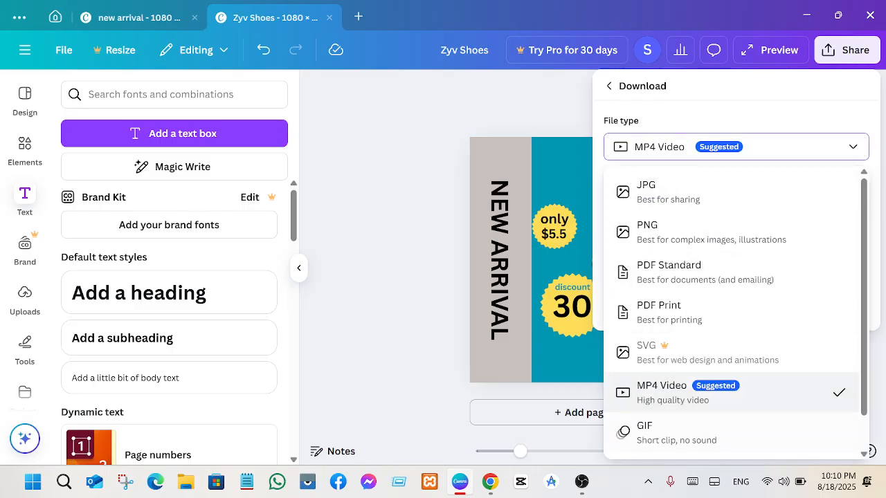
pyautogui.press('Down')
pyautogui.press('Up')
pyautogui.press('Return')
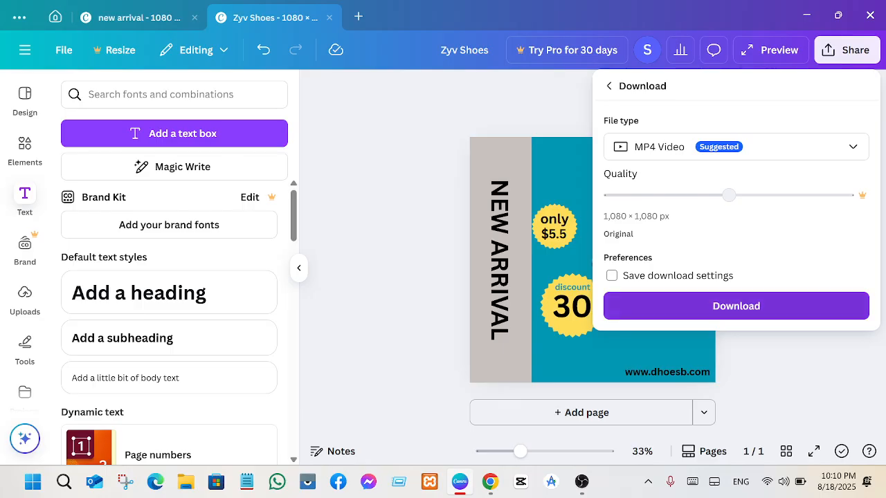
# Step: Download the animated design and save it in the Downloads folder as Zyv Shoess
pyautogui.click(736, 306)
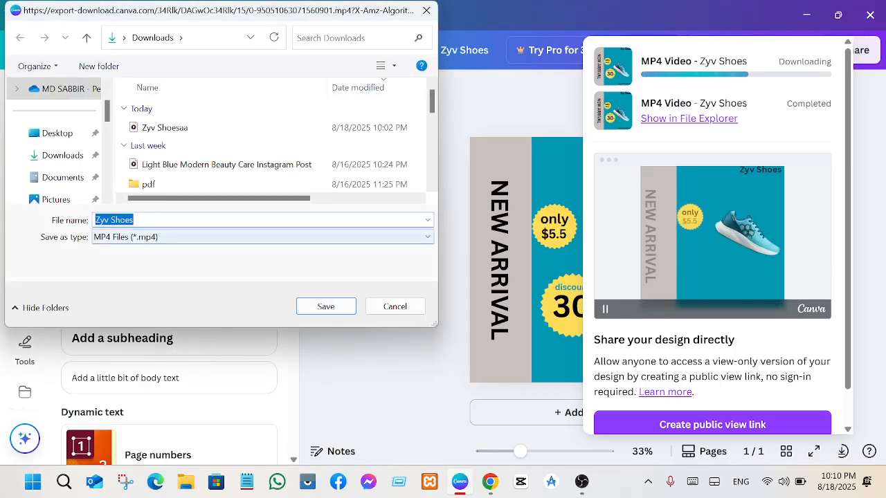
pyautogui.click(164, 220)
pyautogui.write('s')
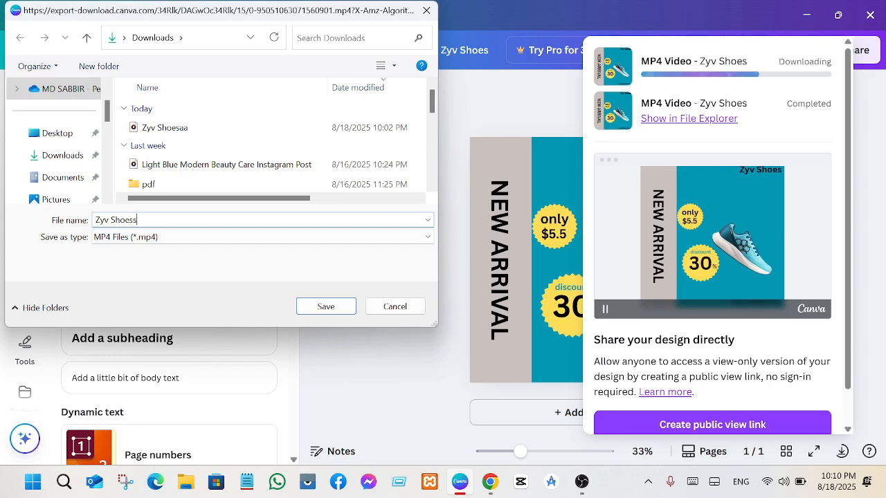
pyautogui.click(326, 305)
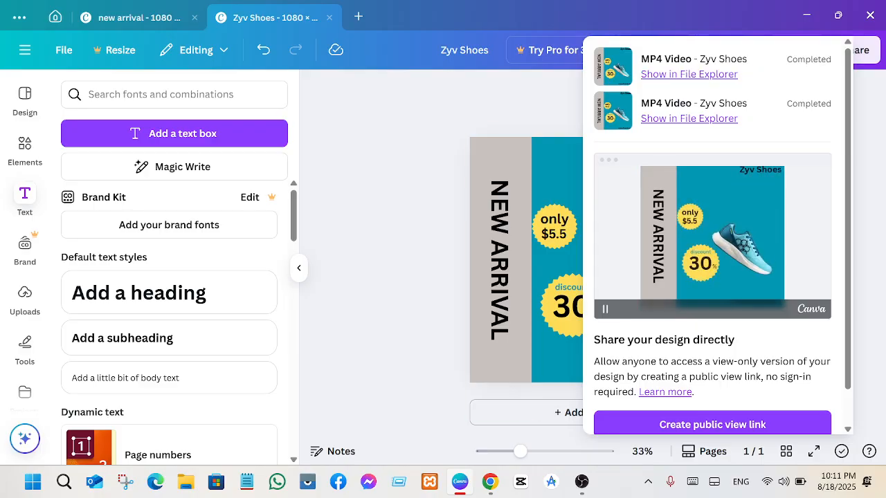
# Step: Locate the downloaded Zyv Shoess video in File Explorer and play it full screen in Media Player
pyautogui.click(688, 74)
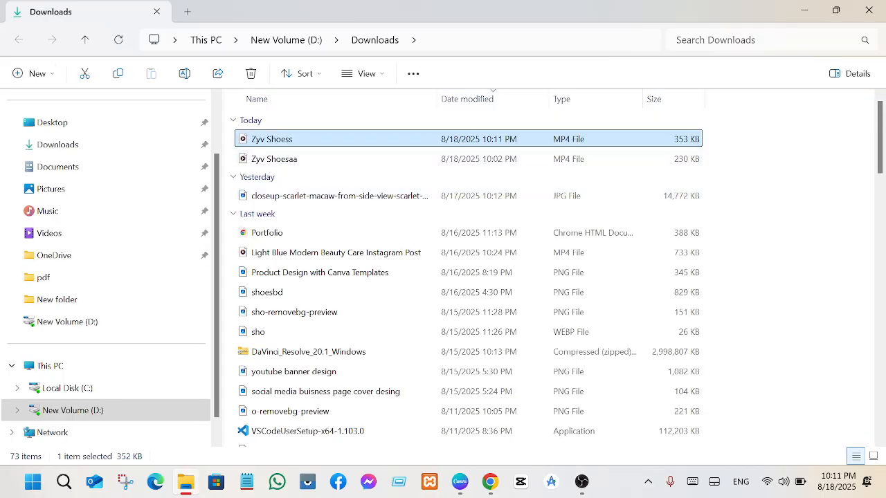
pyautogui.press('Return')
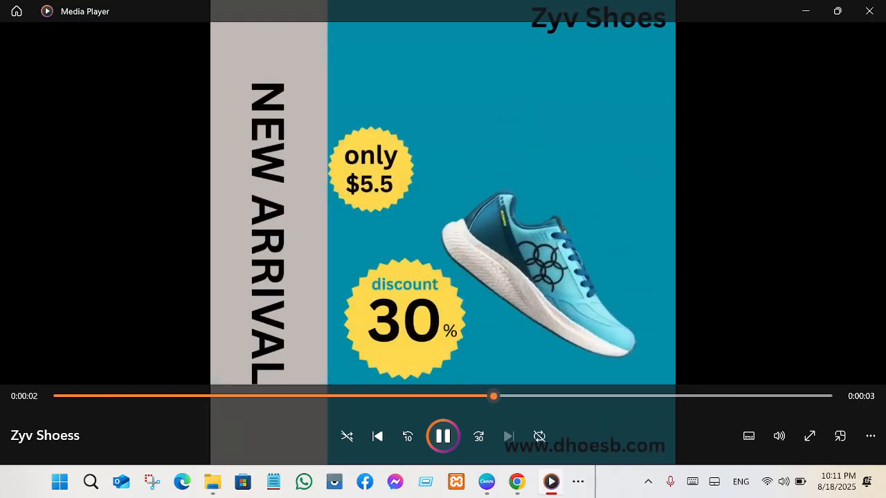
pyautogui.click(810, 436)
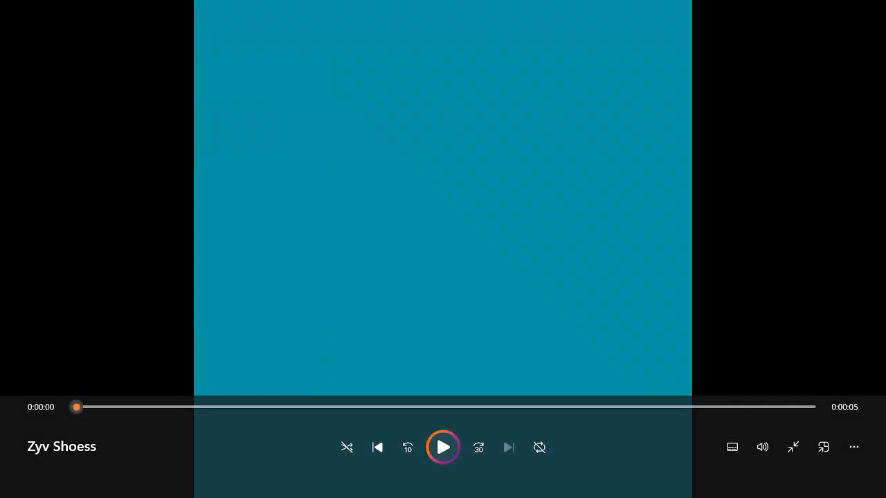
pyautogui.press('space')
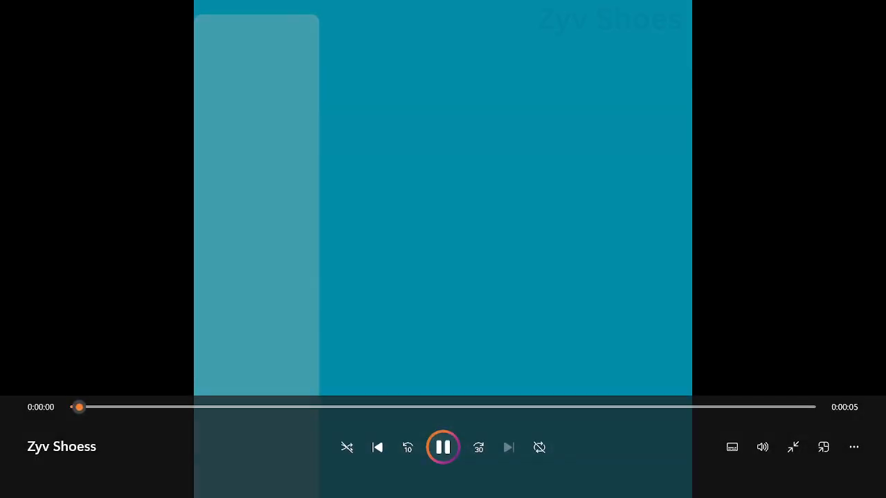